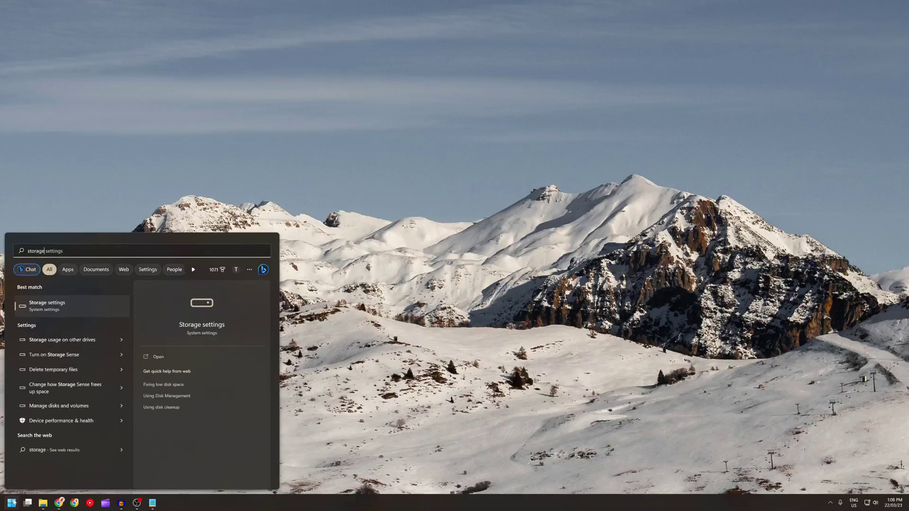
Open Storage settings and sort Apps & features by size, showing Clipchamp at 23.0 GB
click(65, 308)
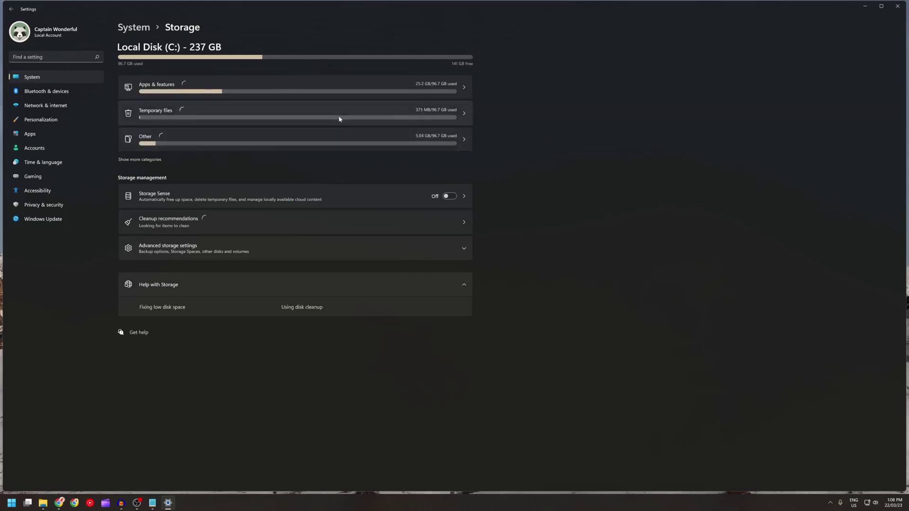
click(332, 89)
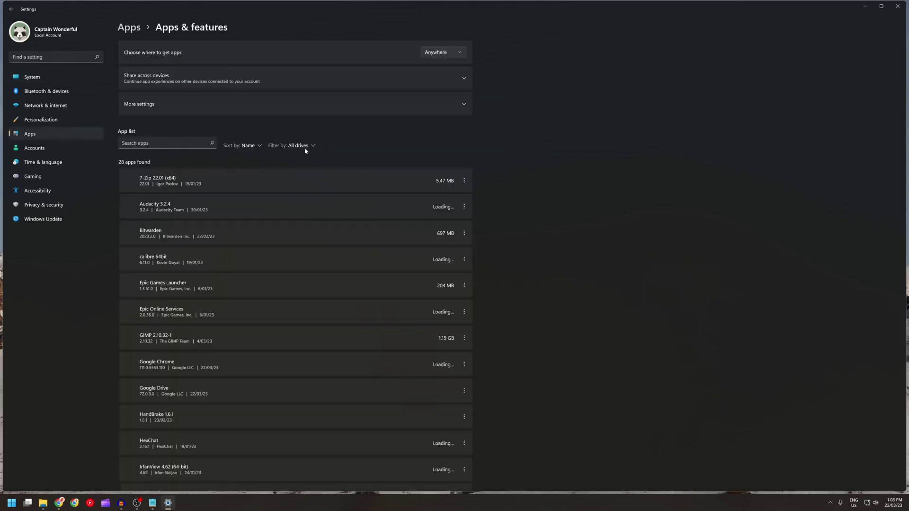
click(258, 148)
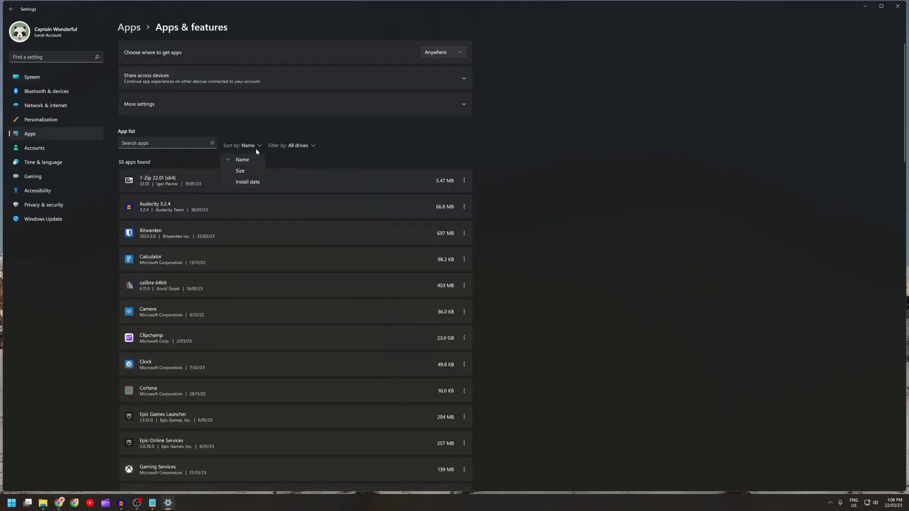
click(240, 171)
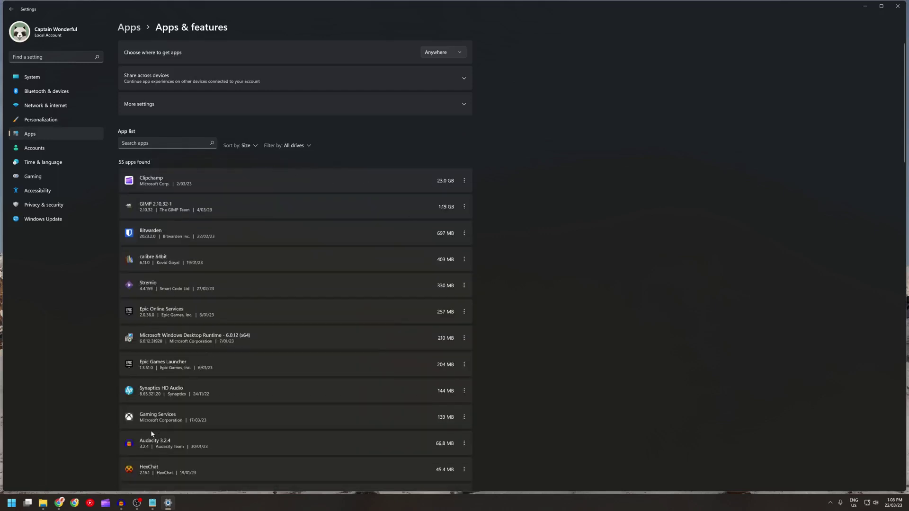
Launch Clipchamp and delete the loneliness, Clipchamp Premium Review and couples videos
click(106, 505)
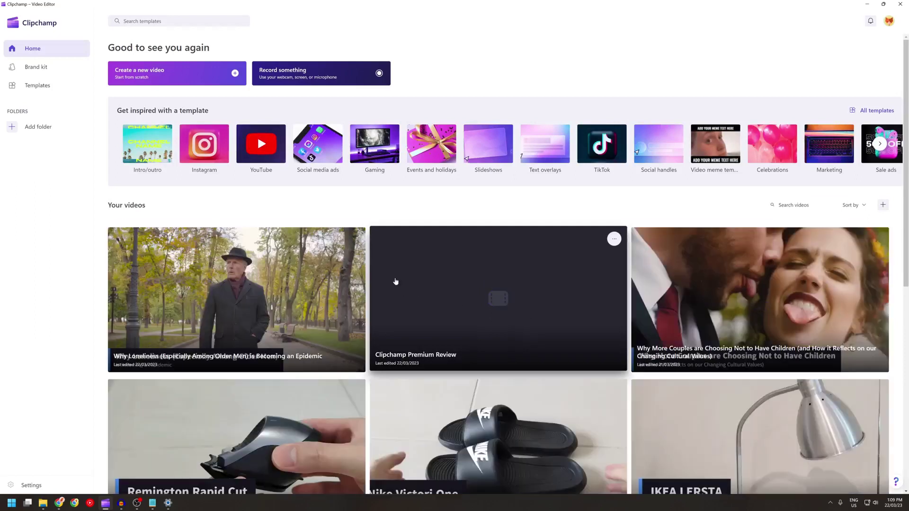
click(352, 238)
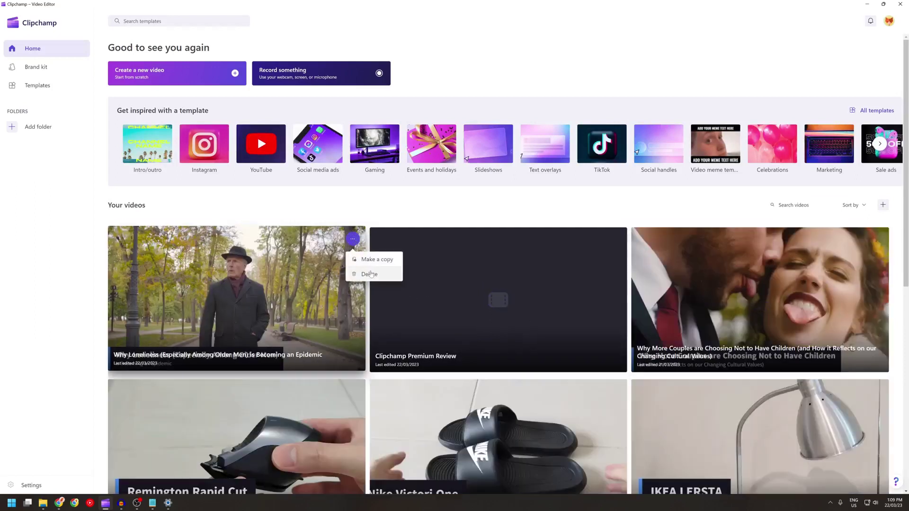
click(369, 274)
click(377, 275)
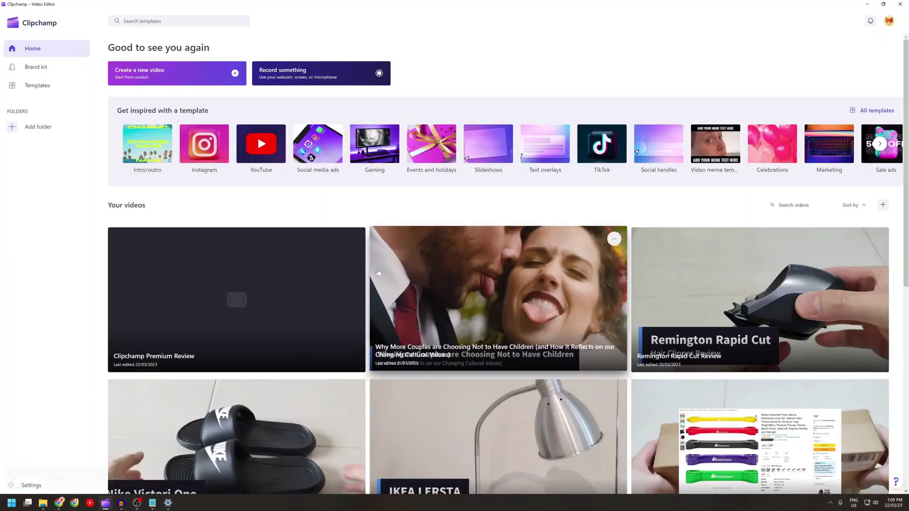
click(352, 238)
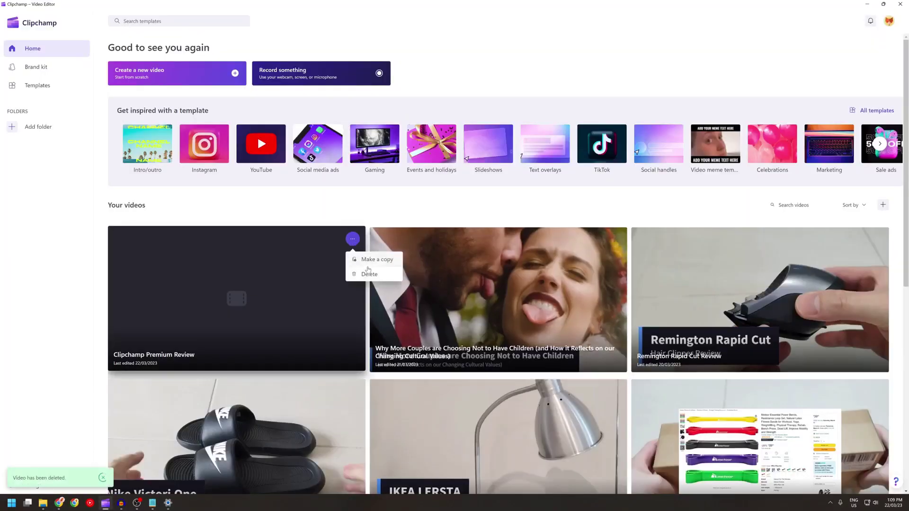
click(370, 275)
click(378, 273)
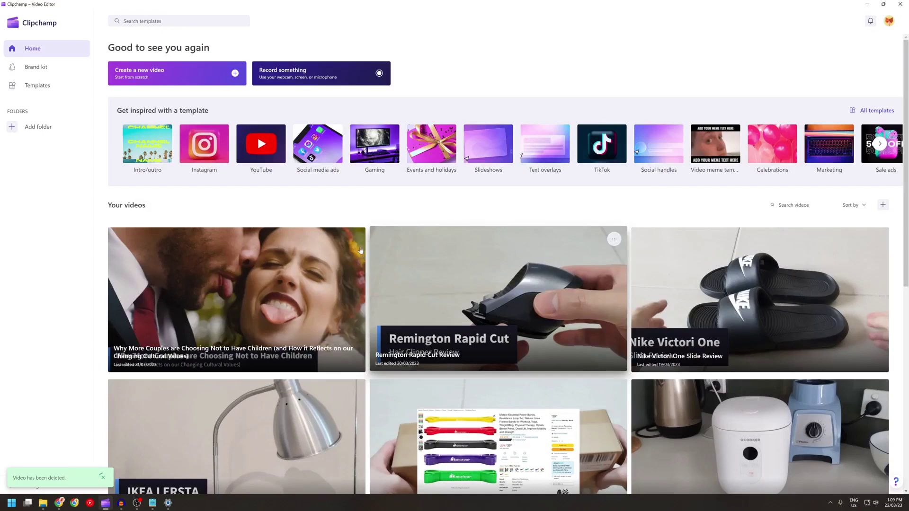
click(353, 238)
click(374, 275)
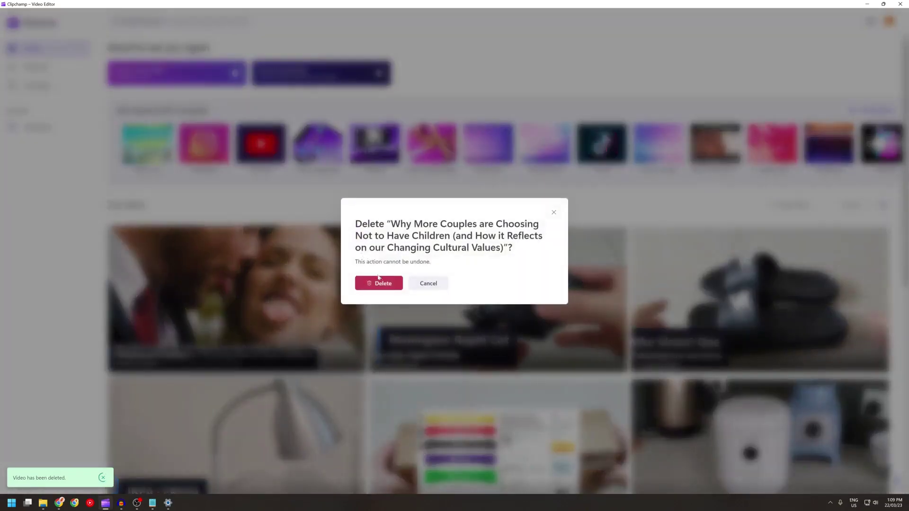
click(379, 283)
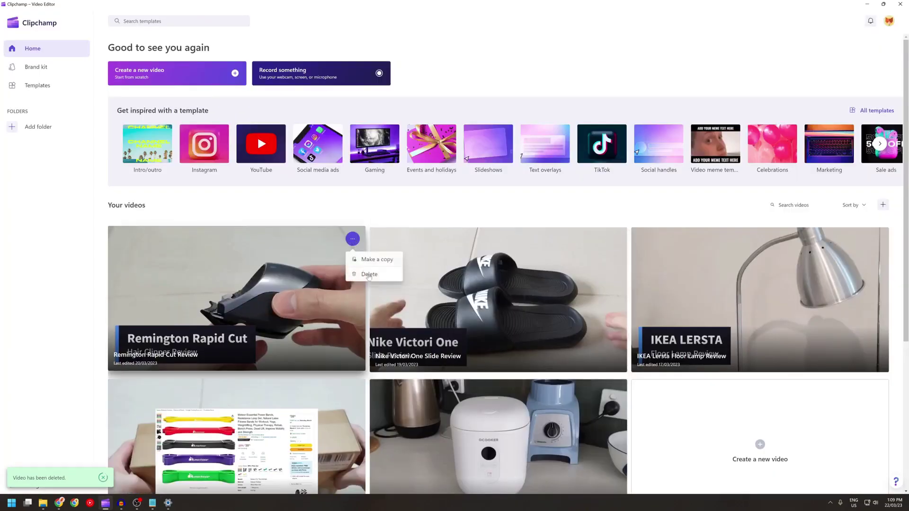
Delete the Remington Rapid Cut, Nike Victori One Slide, IKEA Lersta Floor Lamp and Meteor Resistance Bands reviews
click(369, 275)
click(379, 271)
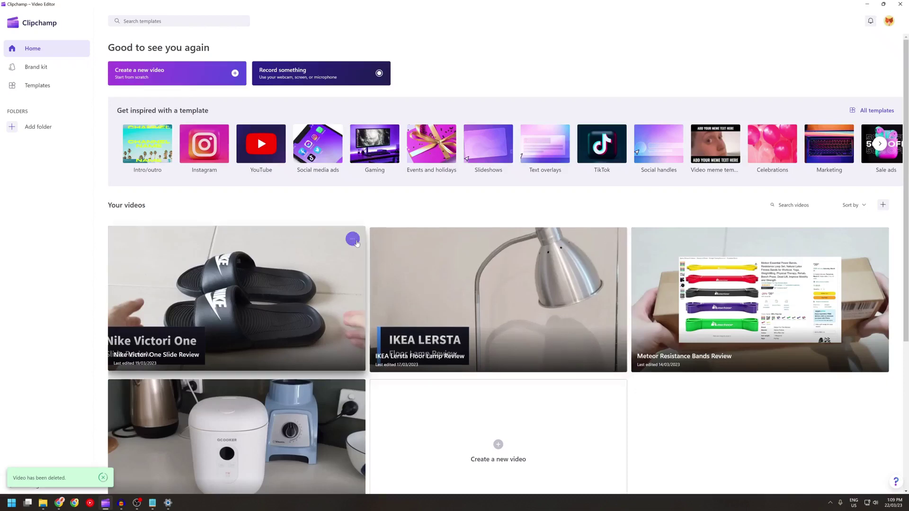
click(369, 275)
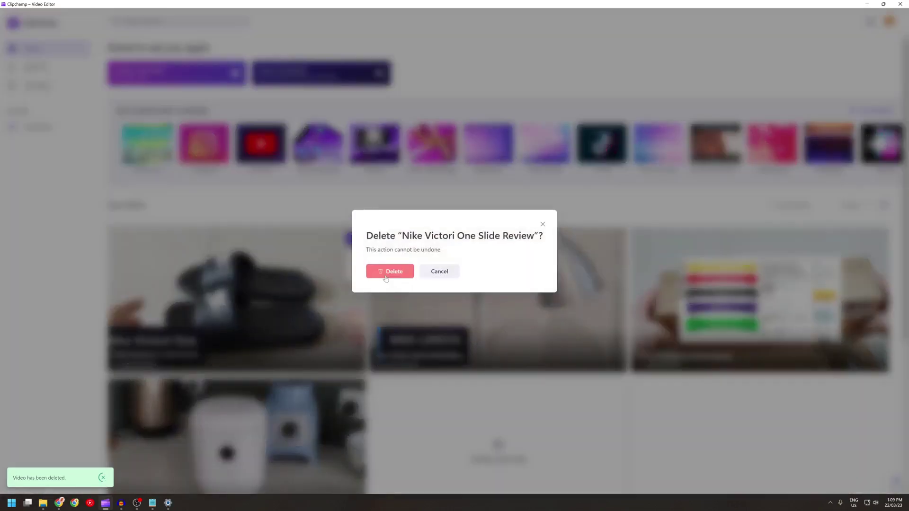
click(379, 270)
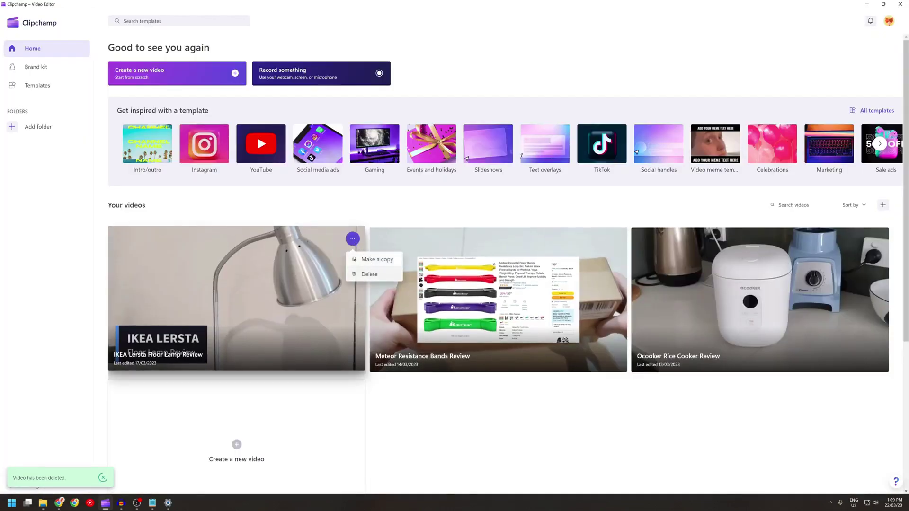
click(369, 275)
click(379, 270)
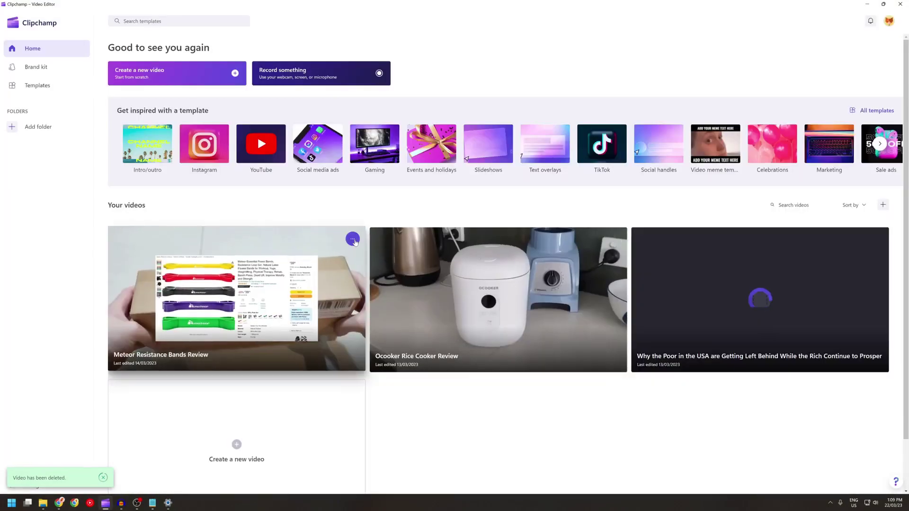
click(351, 239)
click(368, 274)
click(371, 271)
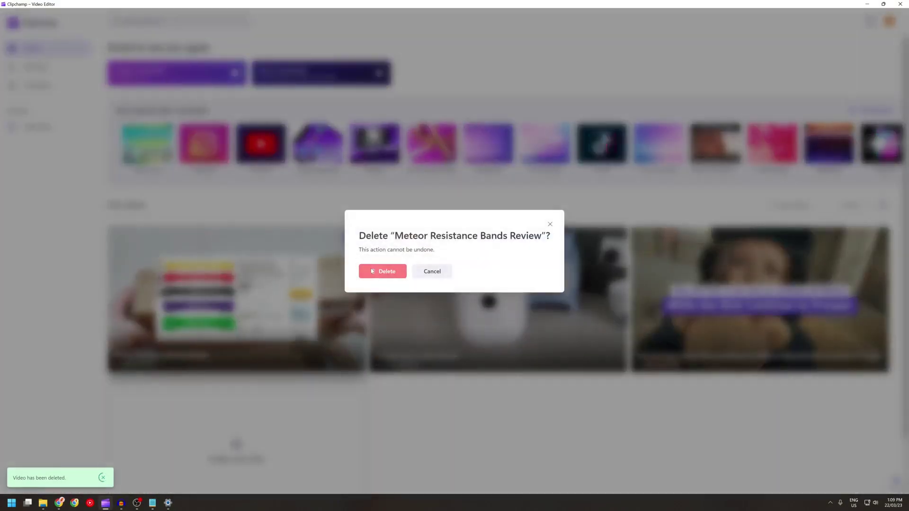
Delete the Ocooker Rice Cooker Review and the last remaining video, leaving the library empty
click(355, 240)
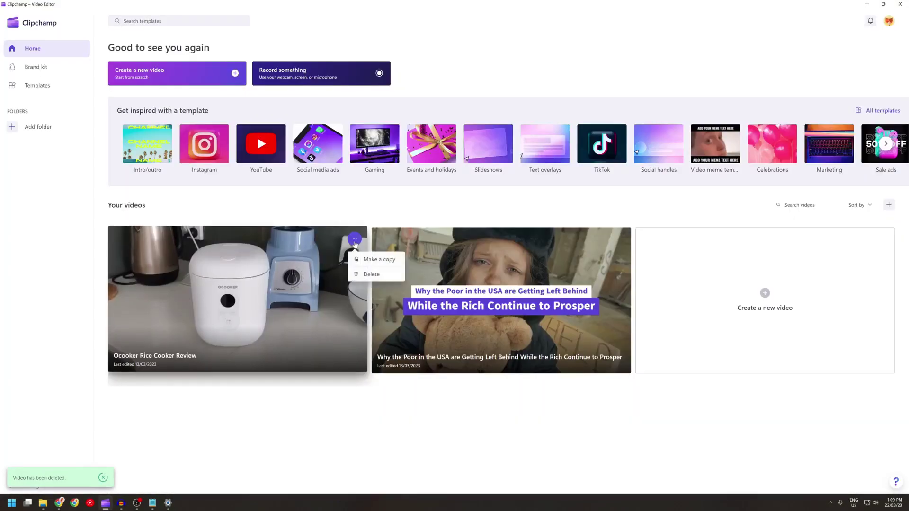
click(369, 274)
click(383, 273)
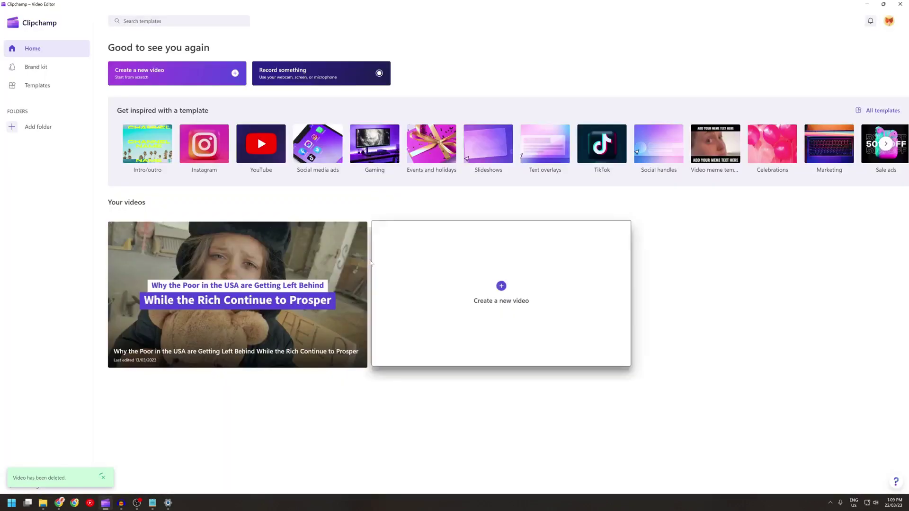
click(354, 234)
click(371, 269)
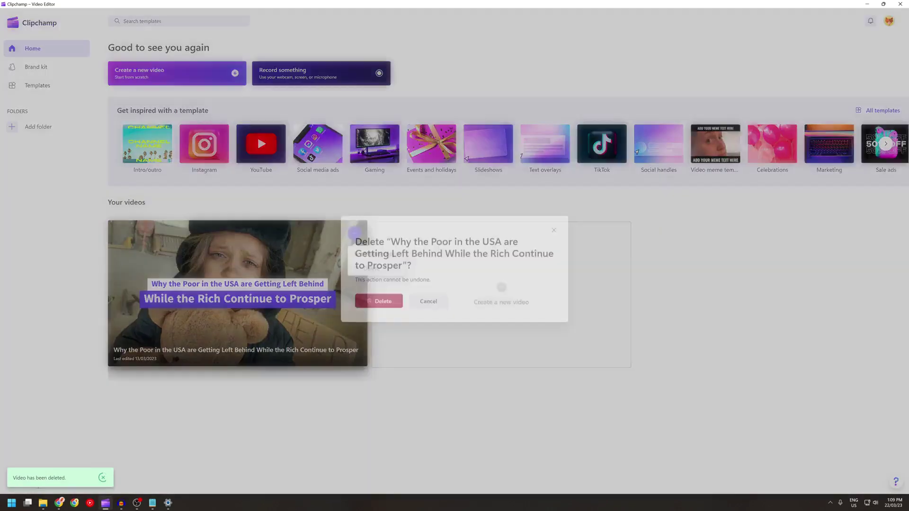
click(377, 283)
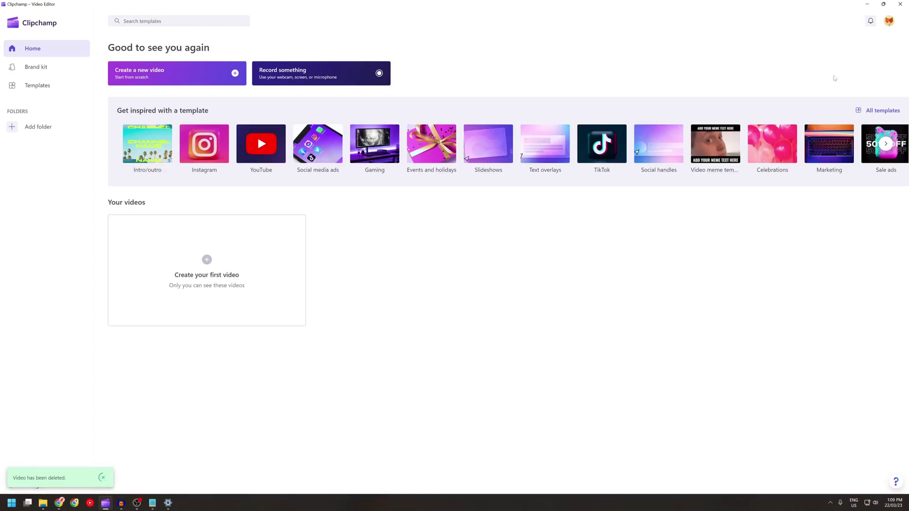
Close Clipchamp and Settings, then reopen Storage settings through a Start search for 'sto'
click(899, 4)
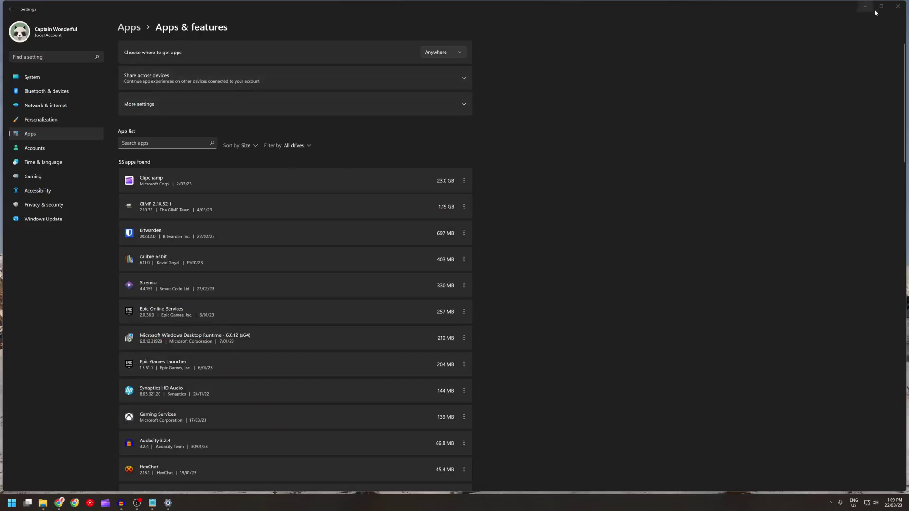
click(897, 6)
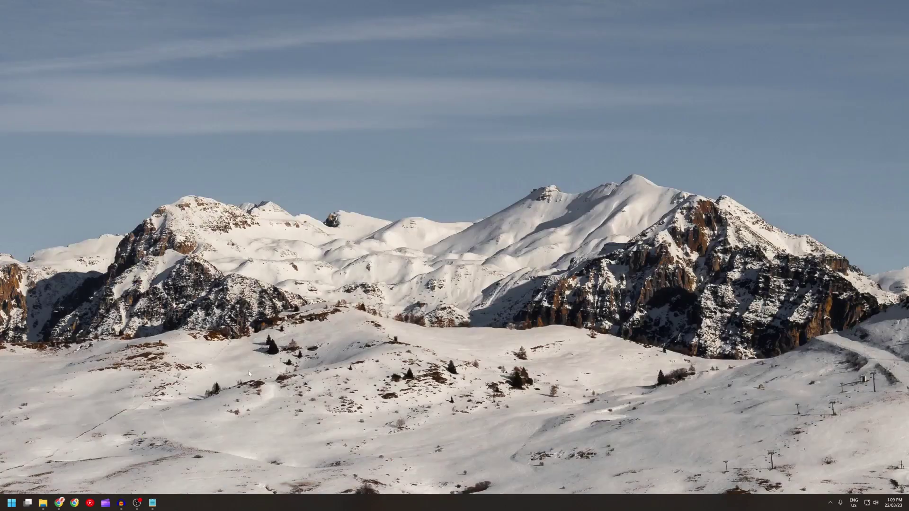
click(12, 503)
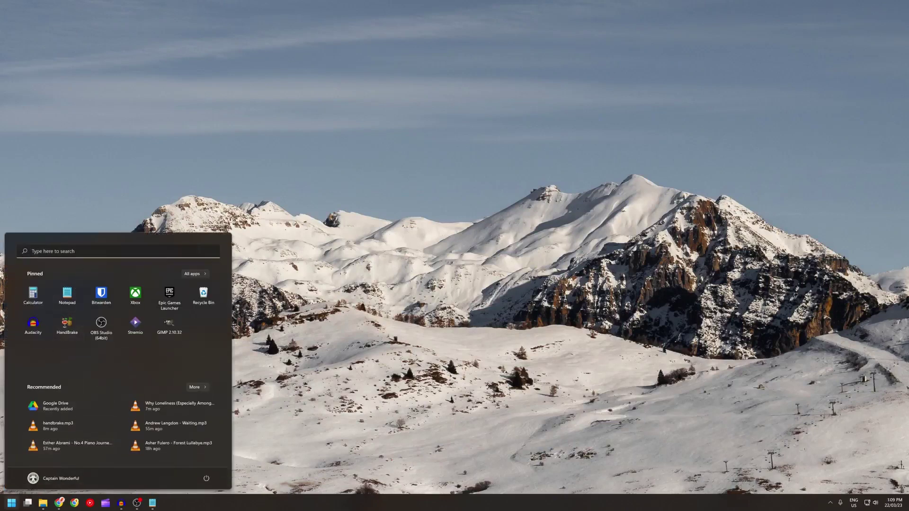
text(storage)
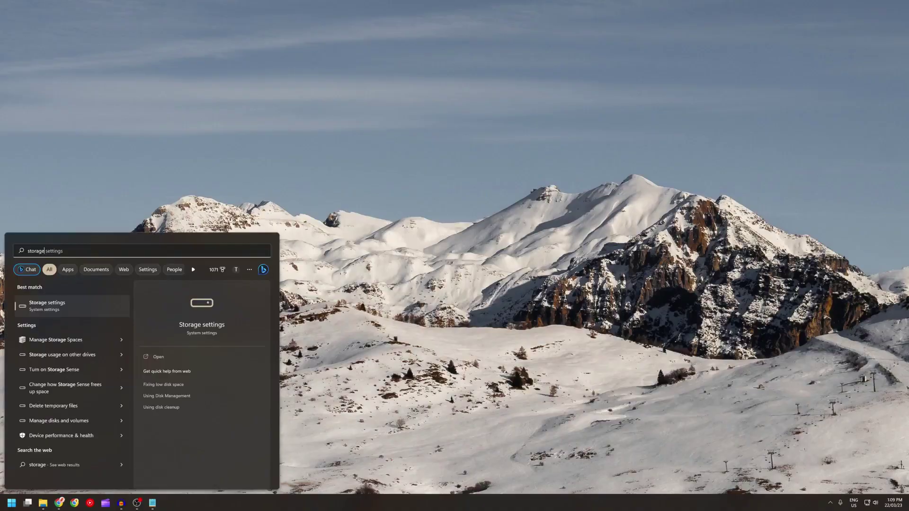
key(Return)
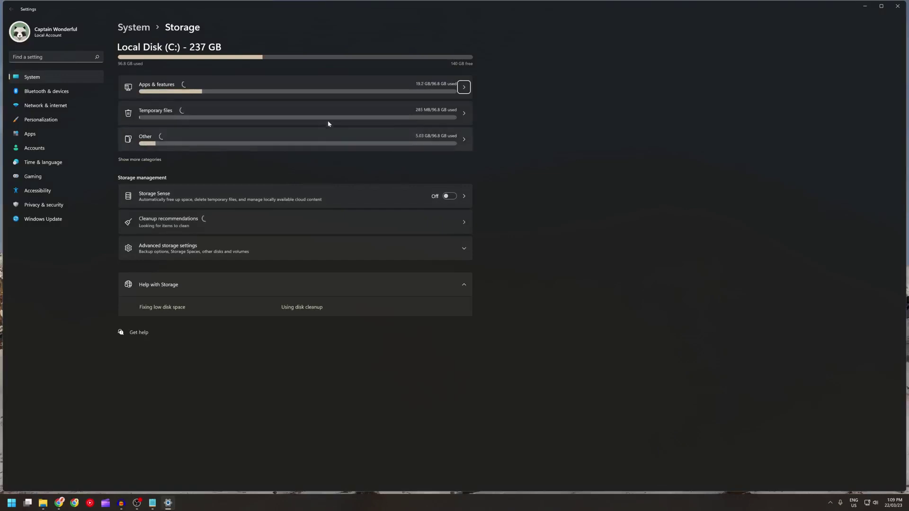
Sort the Apps & features list by size, putting Clipchamp's 23.0 GB at the top
click(345, 89)
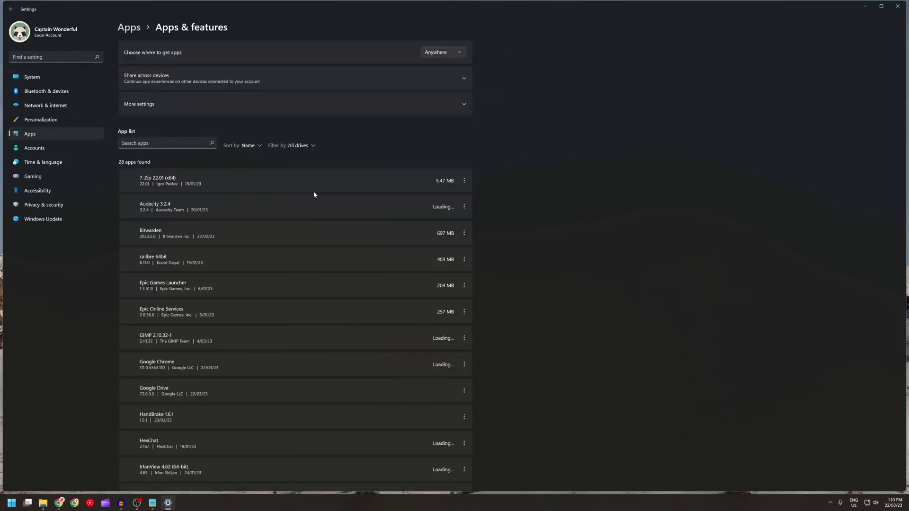
click(255, 147)
click(254, 173)
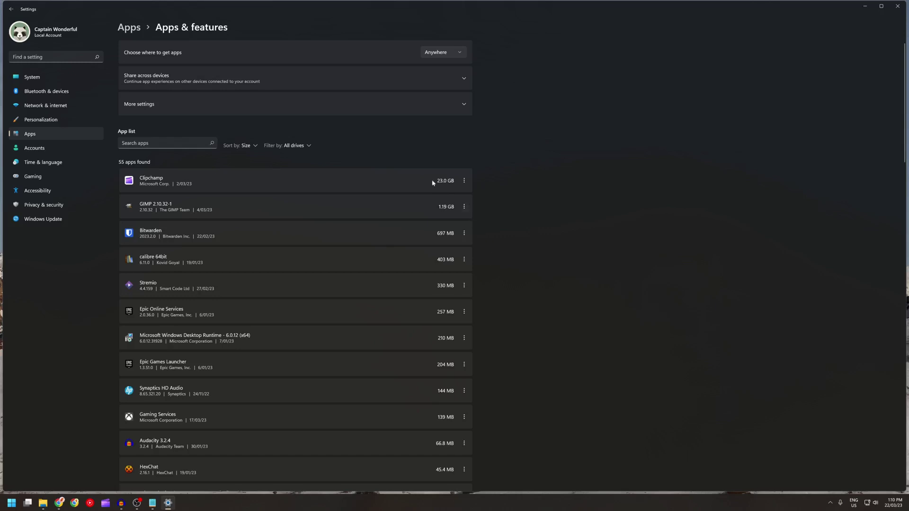
Reset Clipchamp from its Advanced options, cutting its data from 22.9 GB to 8.00 KB
click(464, 182)
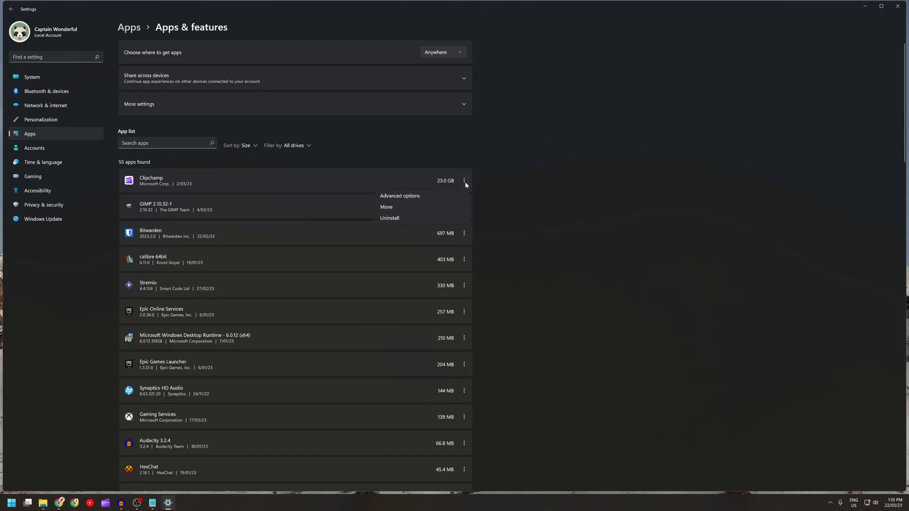
click(441, 196)
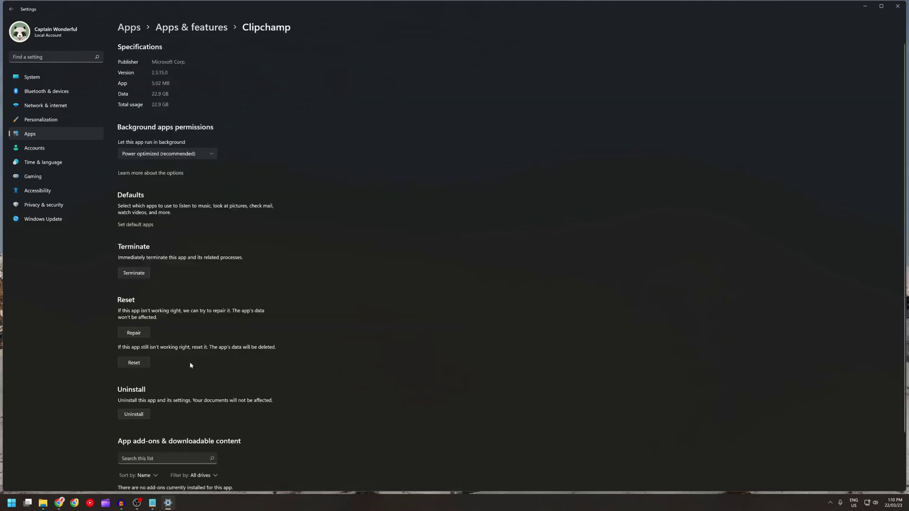
click(137, 366)
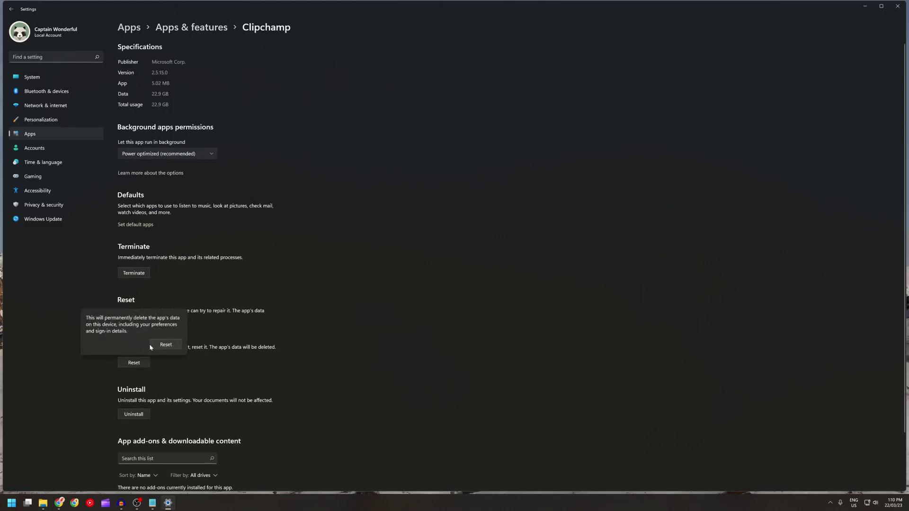
click(163, 345)
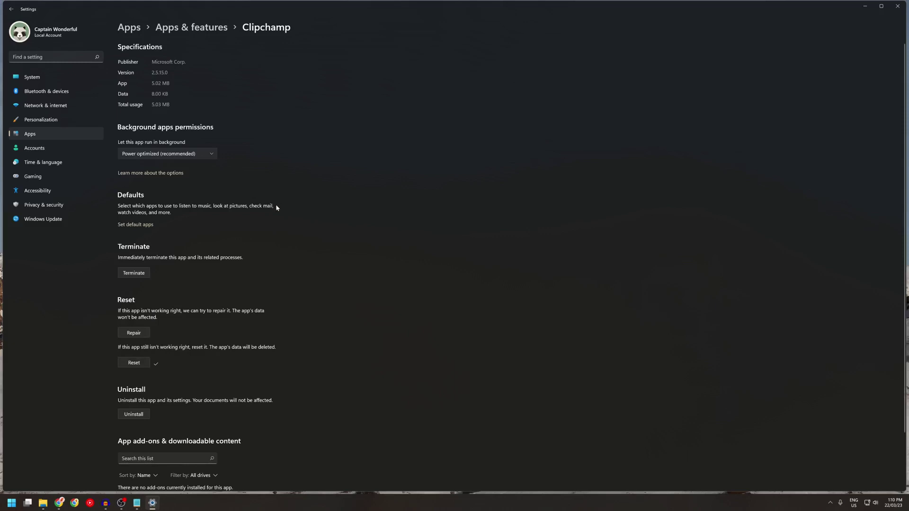
Return via a 'storage' settings search to Apps & features, where Clipchamp now shows 5.04 MB
click(217, 33)
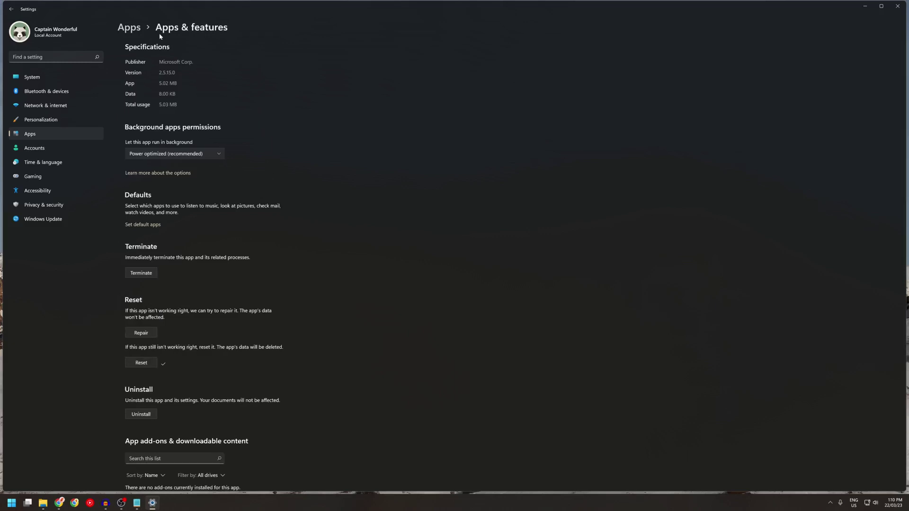
click(128, 33)
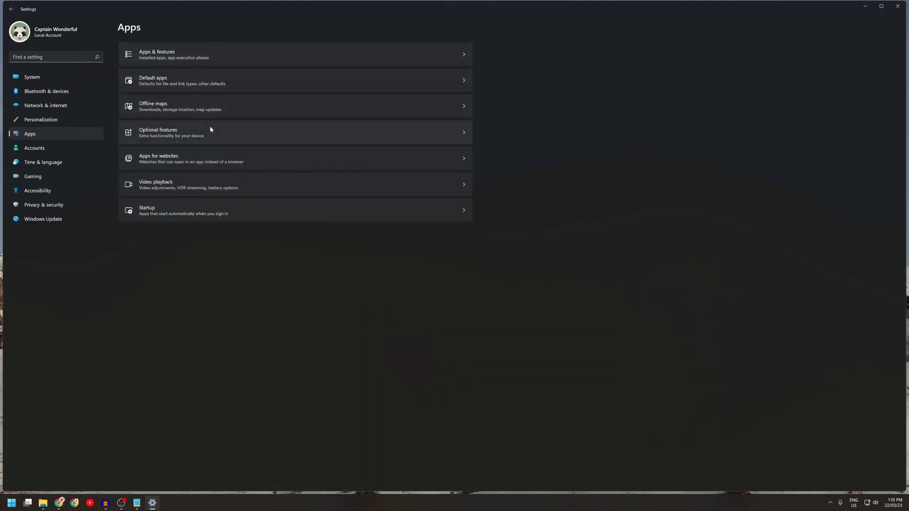
click(87, 56)
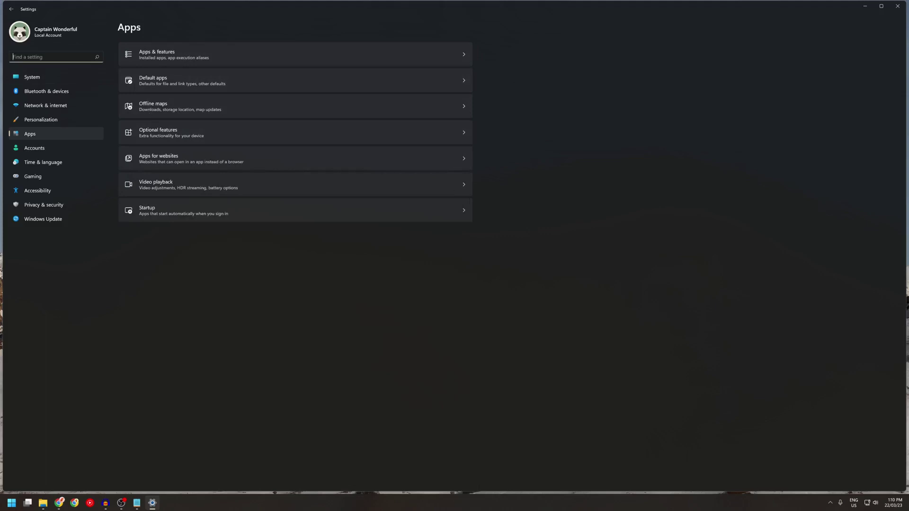
text(storage)
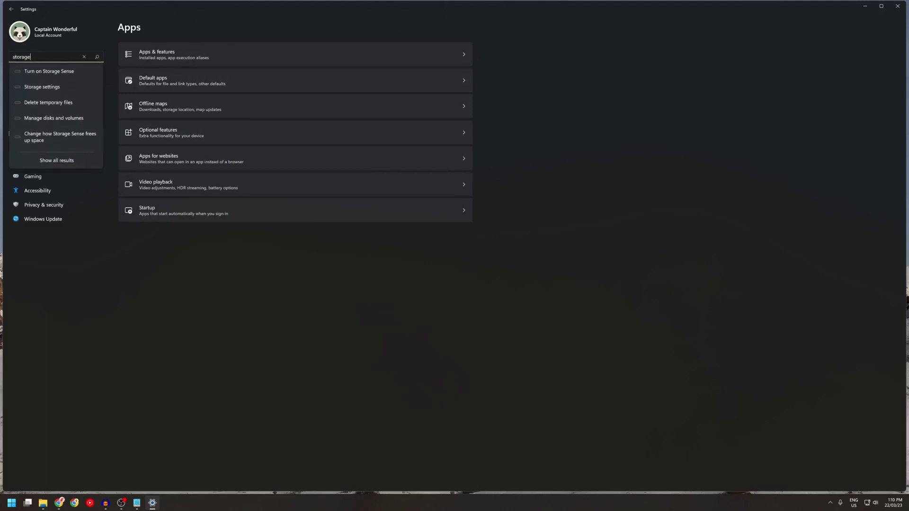
click(71, 87)
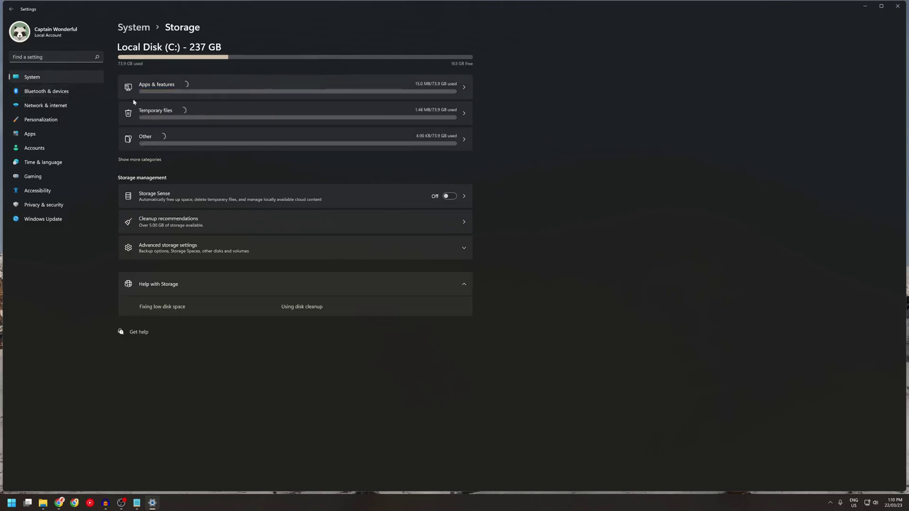
click(306, 90)
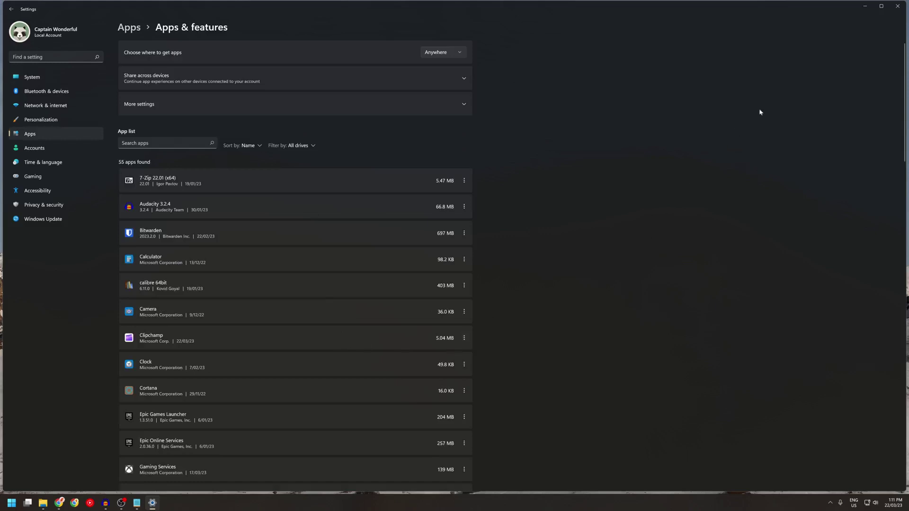
Close Settings and launch Clipchamp – Video Editor from a Start search for 'clipcha'
click(898, 9)
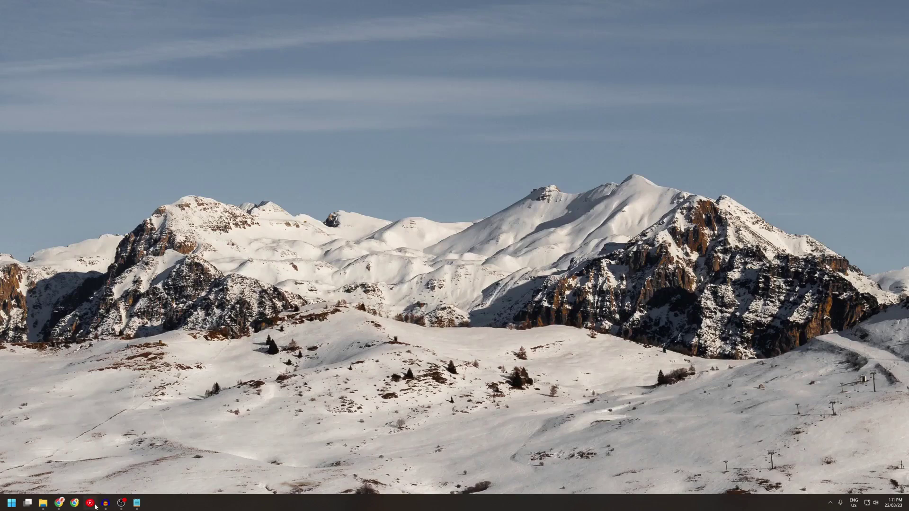
click(11, 505)
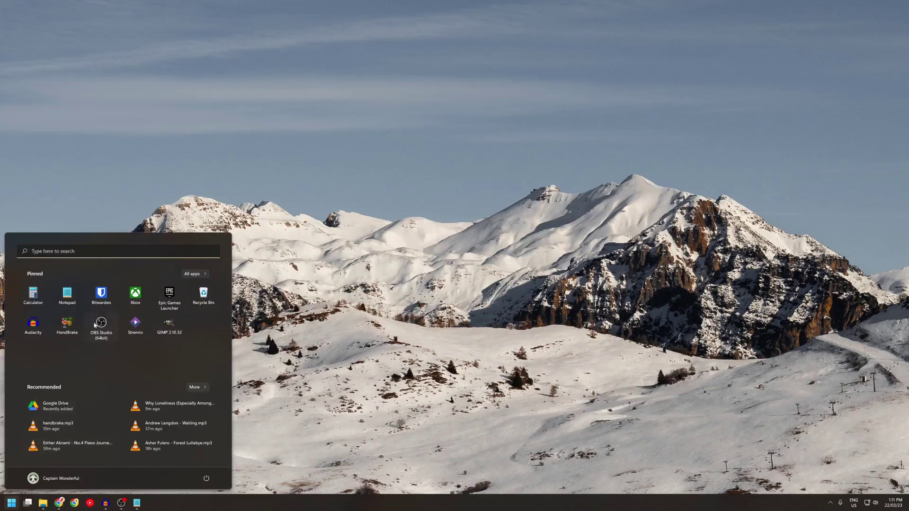
click(116, 252)
text(c)
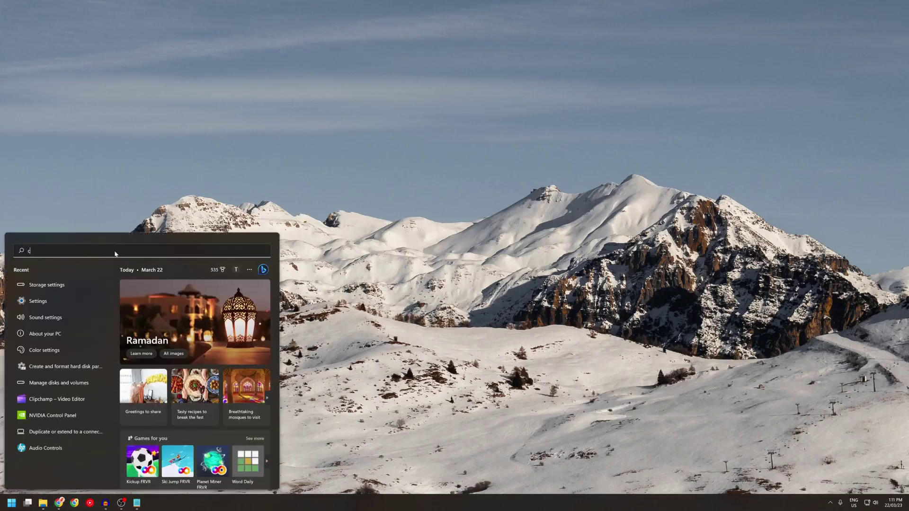
text(lipcha)
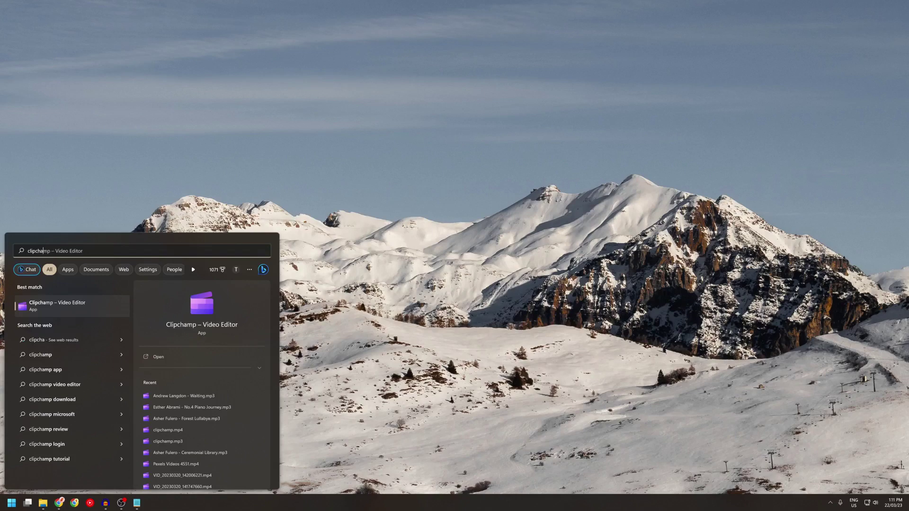
click(85, 304)
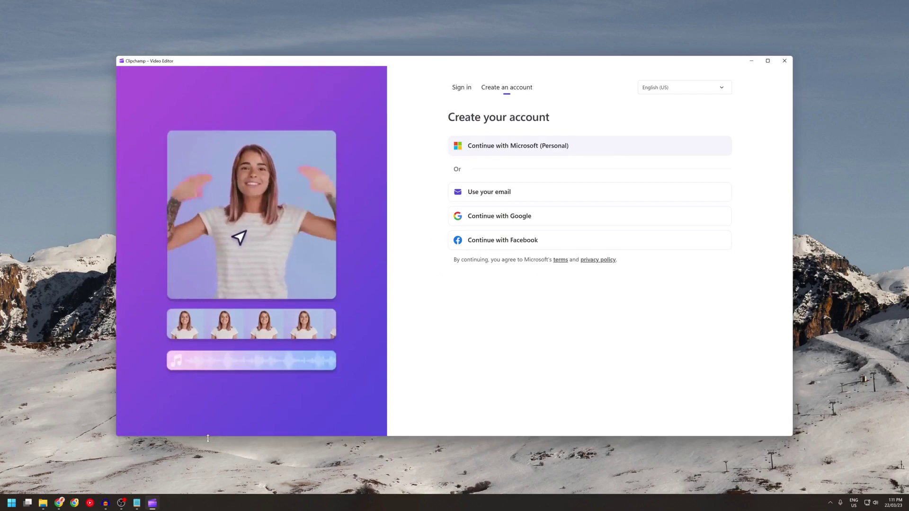
Move Clipchamp's taskbar icon further left, then close the Clipchamp window
right_click(152, 504)
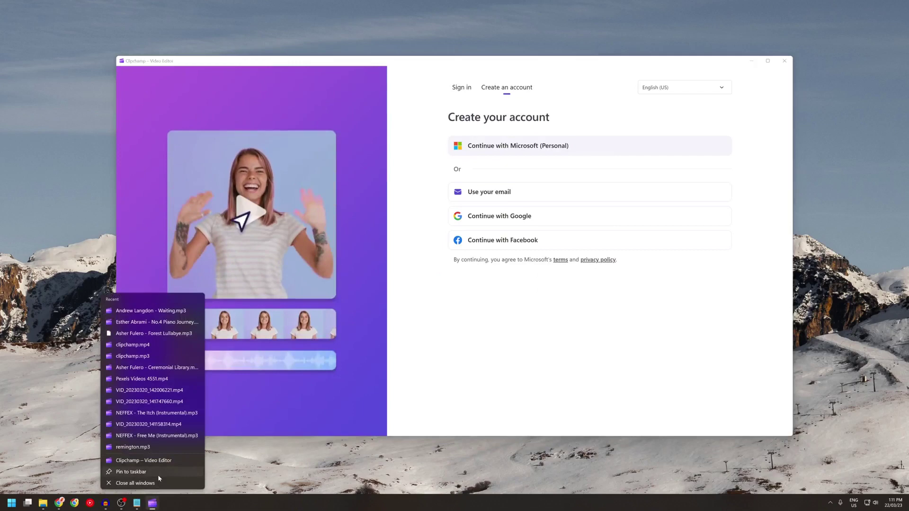
click(153, 504)
drag(153, 503, 106, 504)
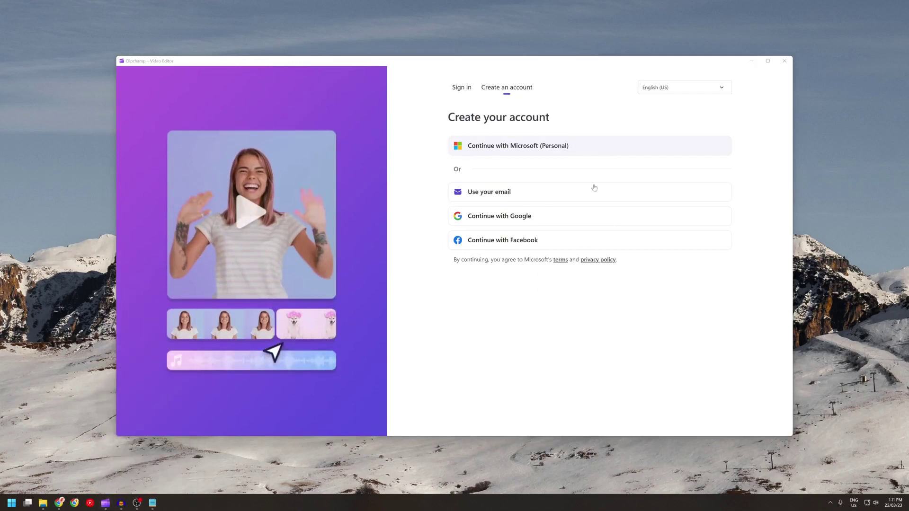
click(784, 62)
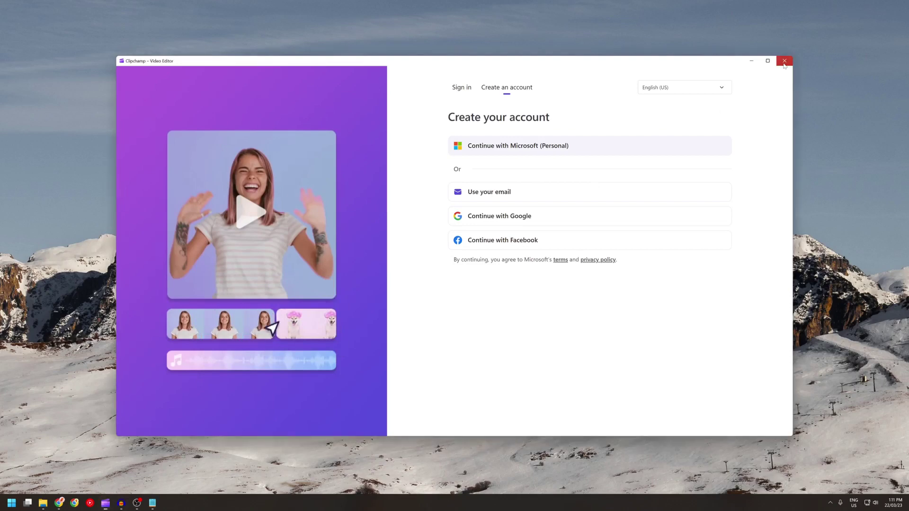
click(784, 62)
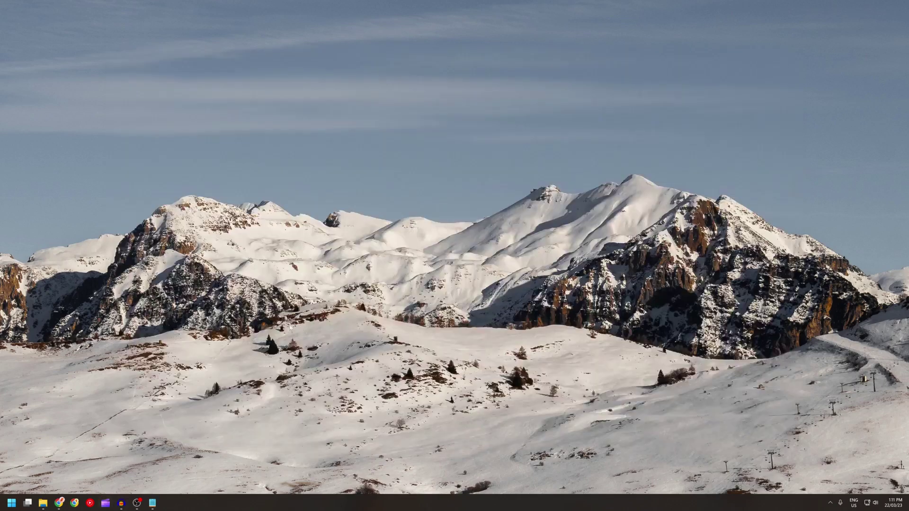